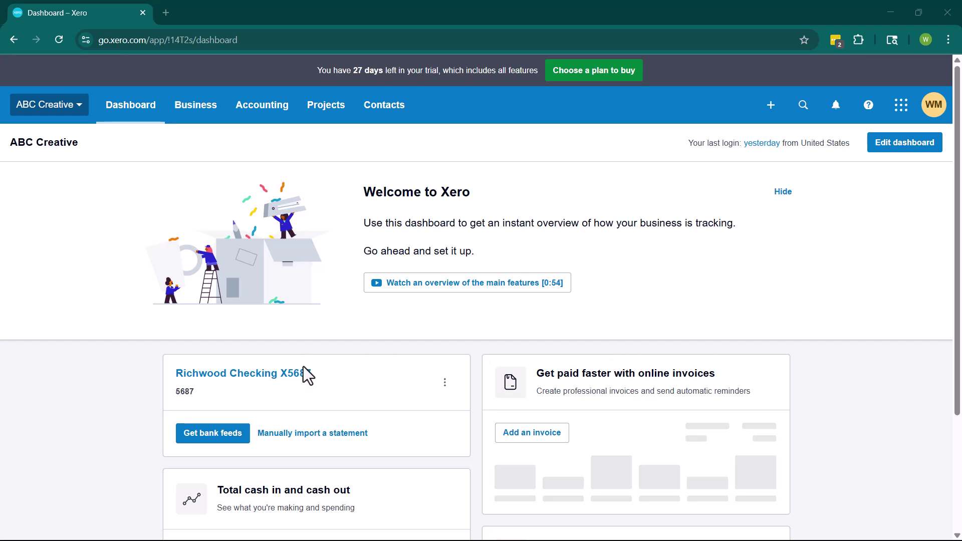
# - Open the Richwood Checking X5687 account and start a new Spend Money transaction from its options
pyautogui.click(299, 381)
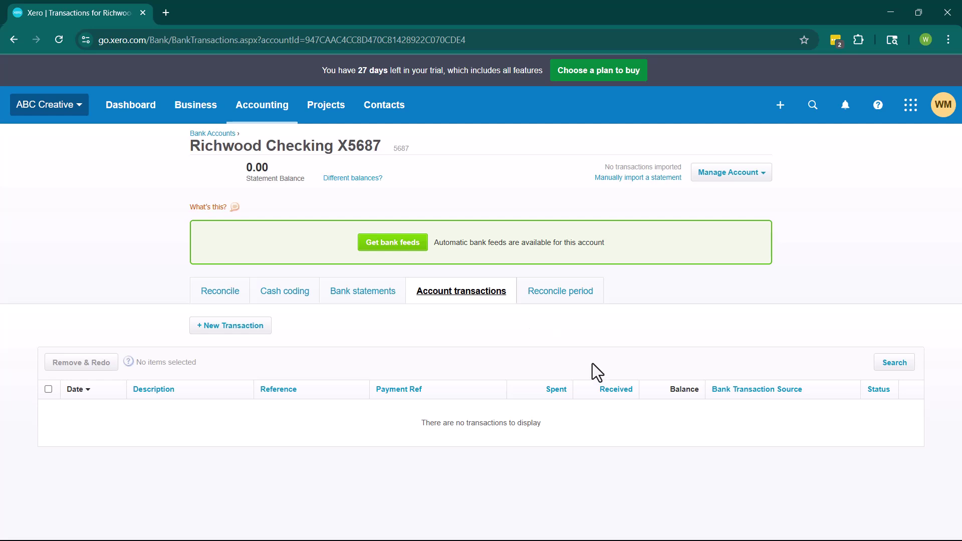
pyautogui.click(749, 175)
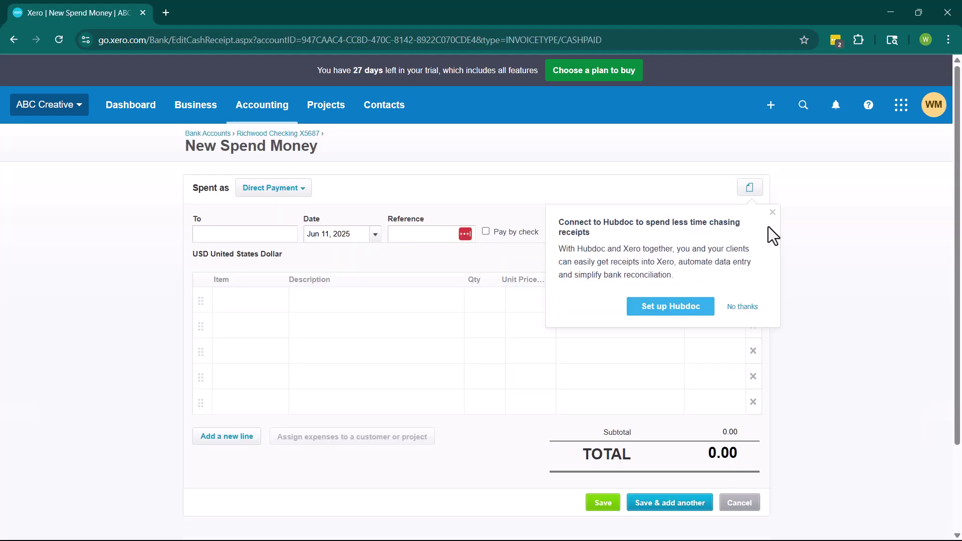
# - Dismiss the Hubdoc suggestion and set the payee to 'Target', added as a new contact
pyautogui.click(772, 212)
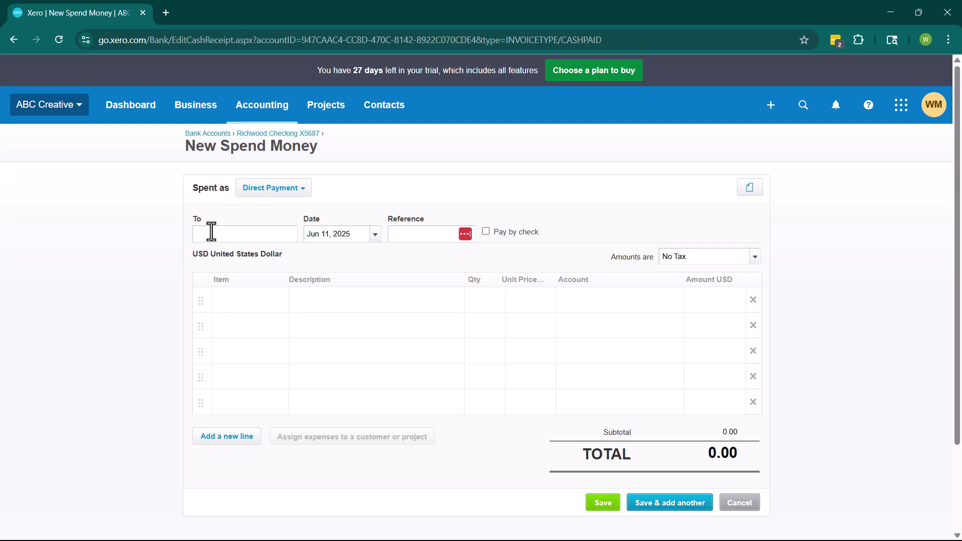
pyautogui.click(211, 232)
pyautogui.write('Target')
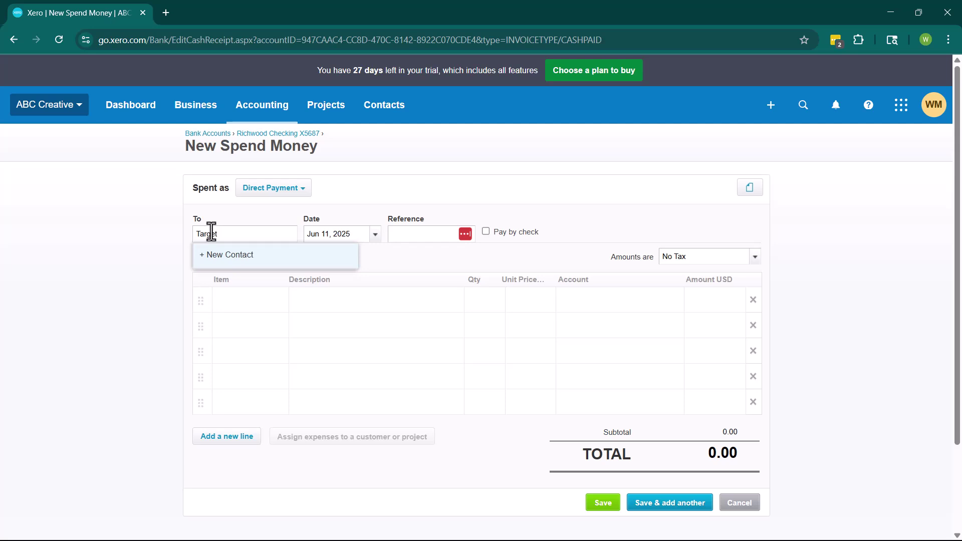
pyautogui.click(246, 257)
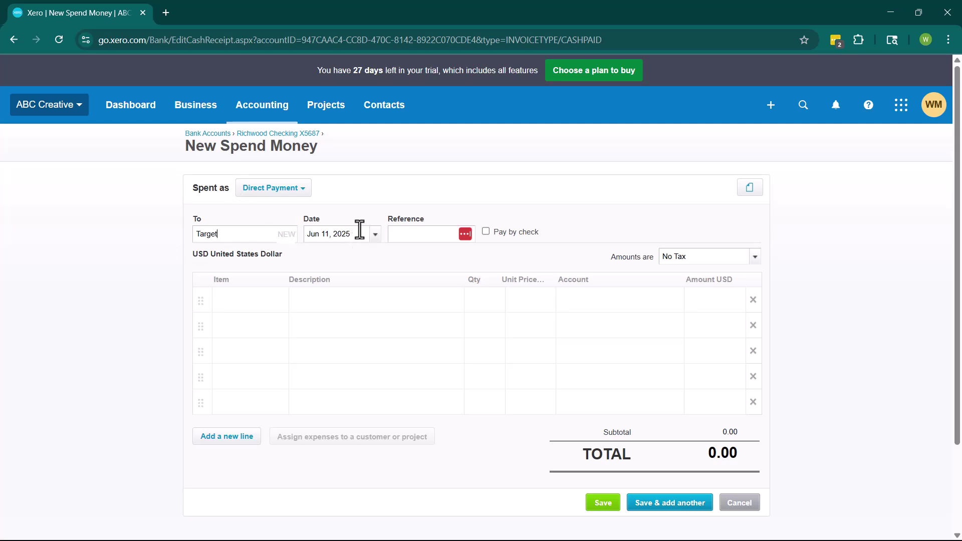
# - Give the first line account 652 - Office Expenses (searched with 'Offi') and quantity 1
pyautogui.click(398, 237)
pyautogui.click(227, 301)
pyautogui.click(323, 304)
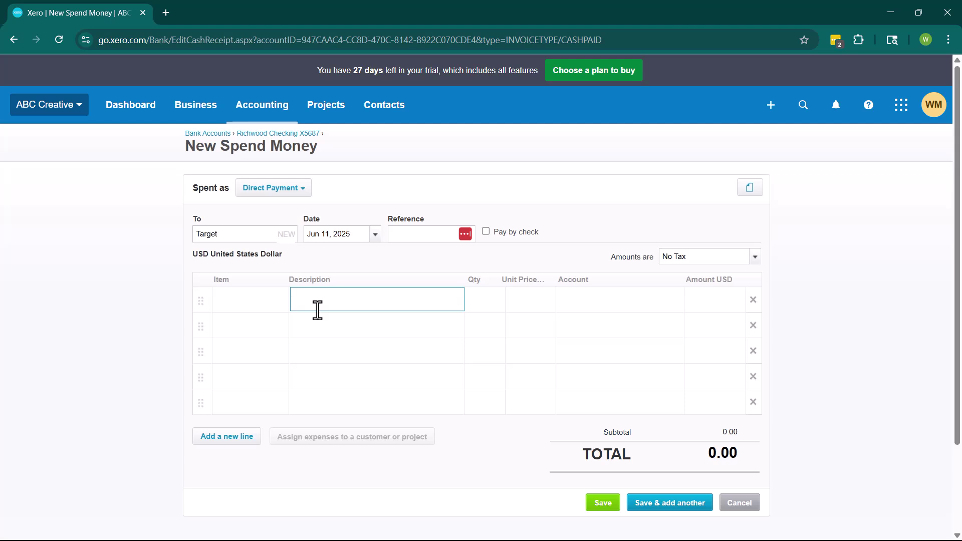
pyautogui.click(480, 300)
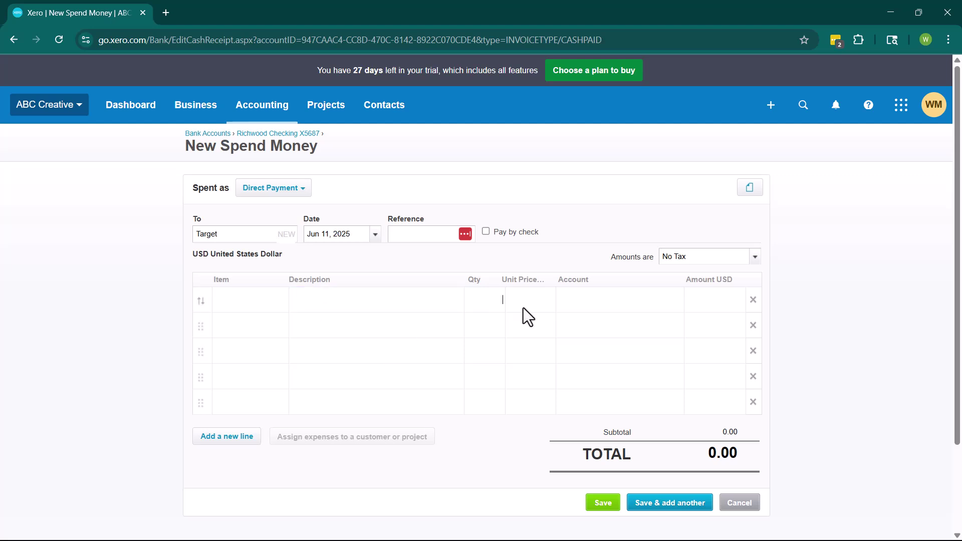
pyautogui.click(600, 299)
pyautogui.write('Office')
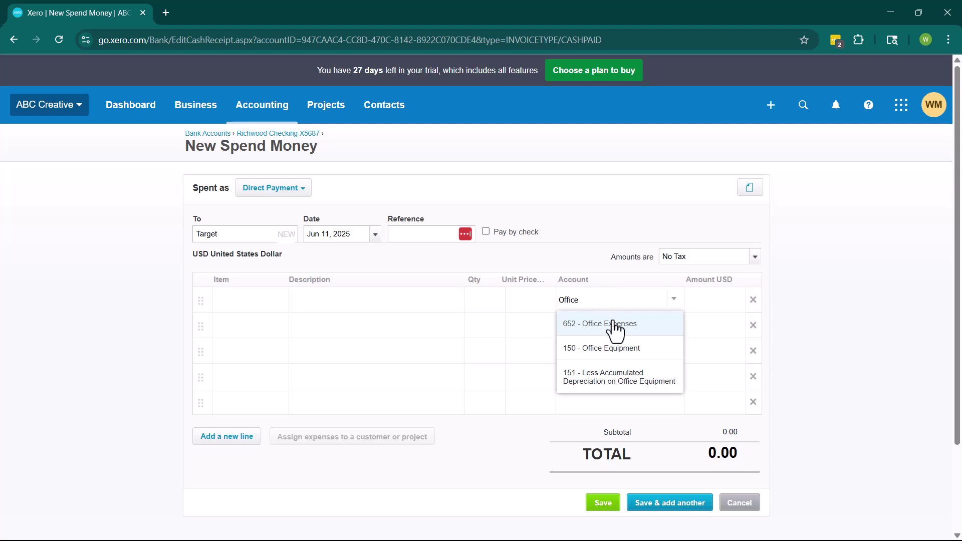
pyautogui.click(587, 324)
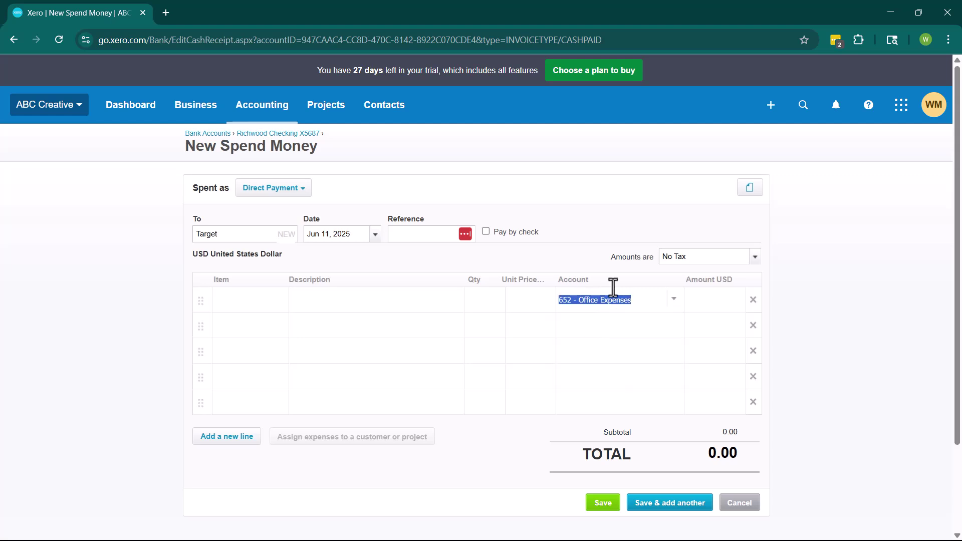
pyautogui.click(475, 308)
pyautogui.write('1')
pyautogui.click(522, 300)
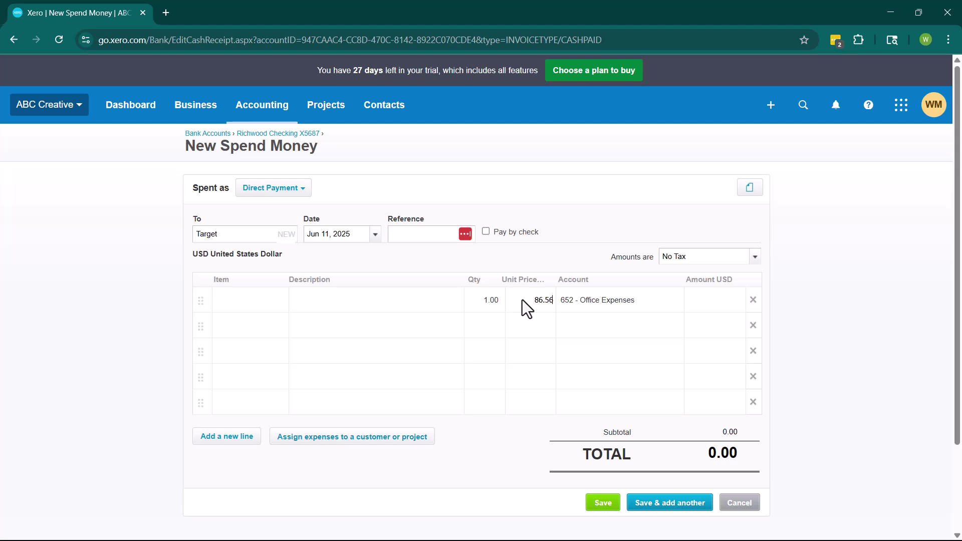
# - Enter a unit price of 86.56 and save the Target transaction with its 86.56 total
pyautogui.write('86.56')
pyautogui.click(614, 275)
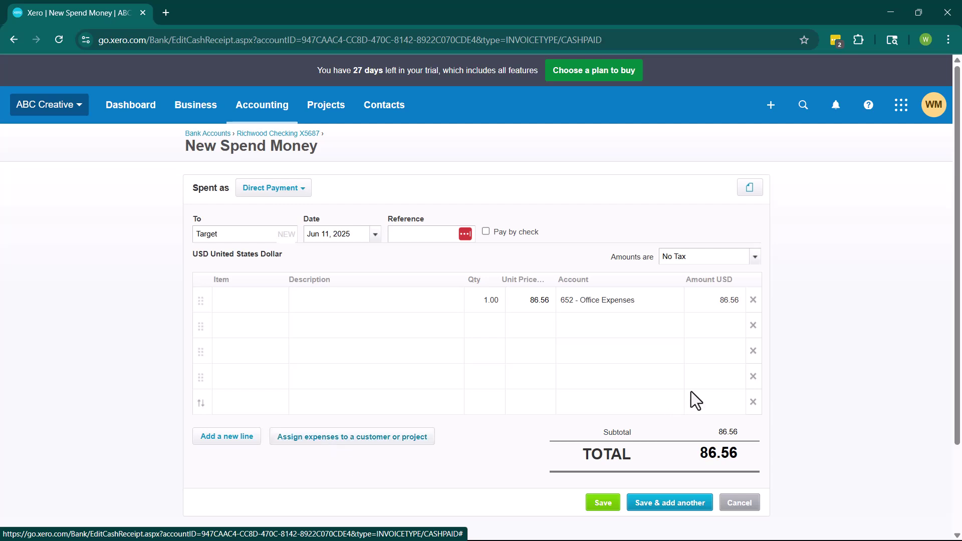
pyautogui.click(604, 503)
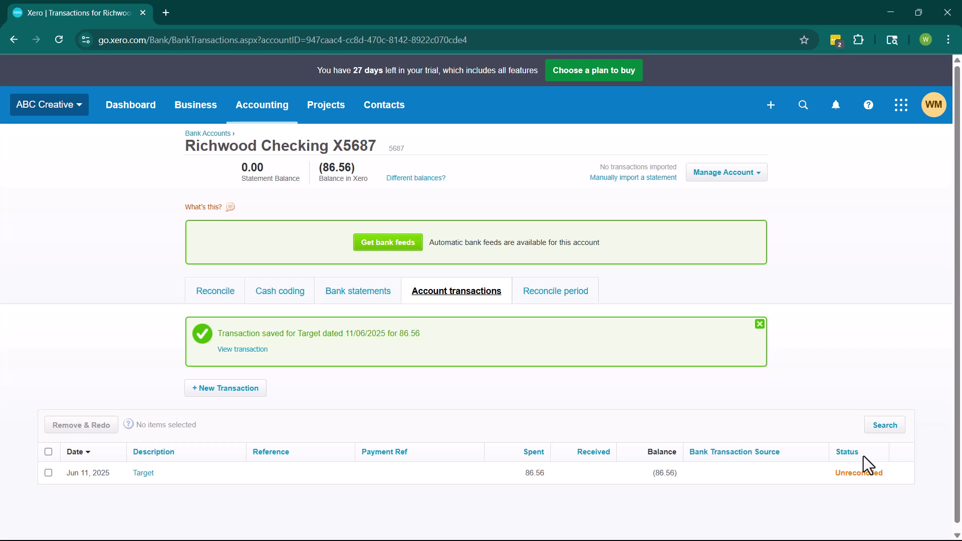
# - Check the Unreconciled status of the 86.56 Target row in Richwood Checking transactions
pyautogui.moveTo(858, 478)
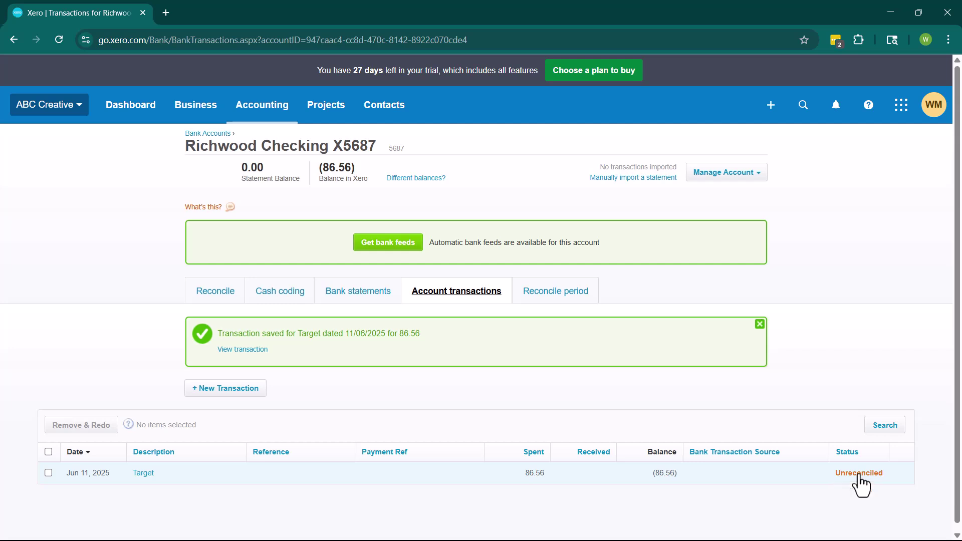
# - Open the Target transaction, try Mark as Reconciled, then dismiss the warning unreconciled
pyautogui.click(860, 477)
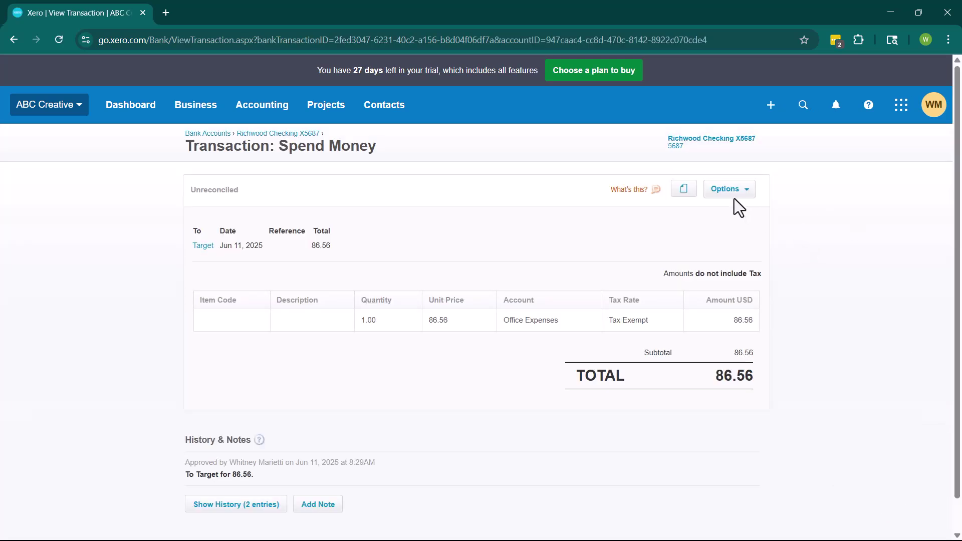
pyautogui.click(735, 199)
pyautogui.click(730, 236)
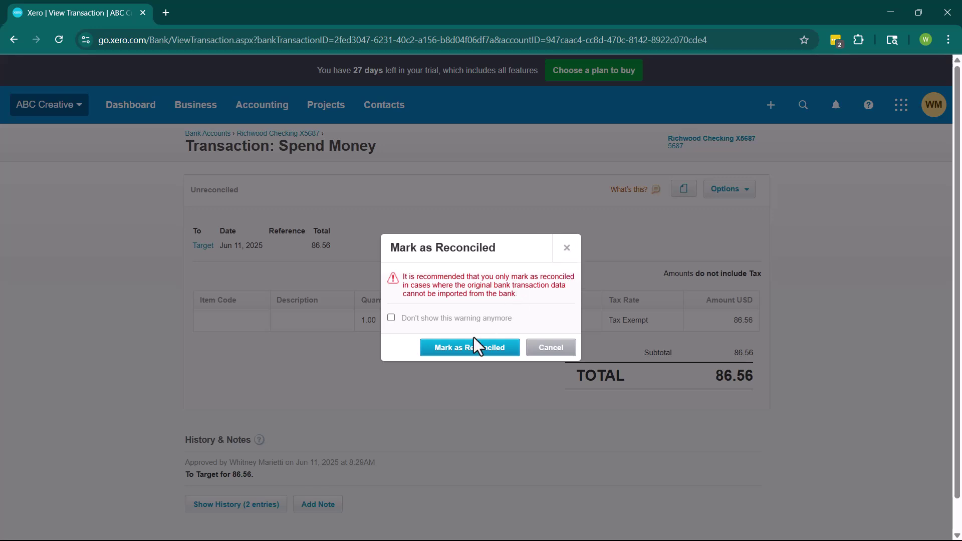
pyautogui.click(567, 249)
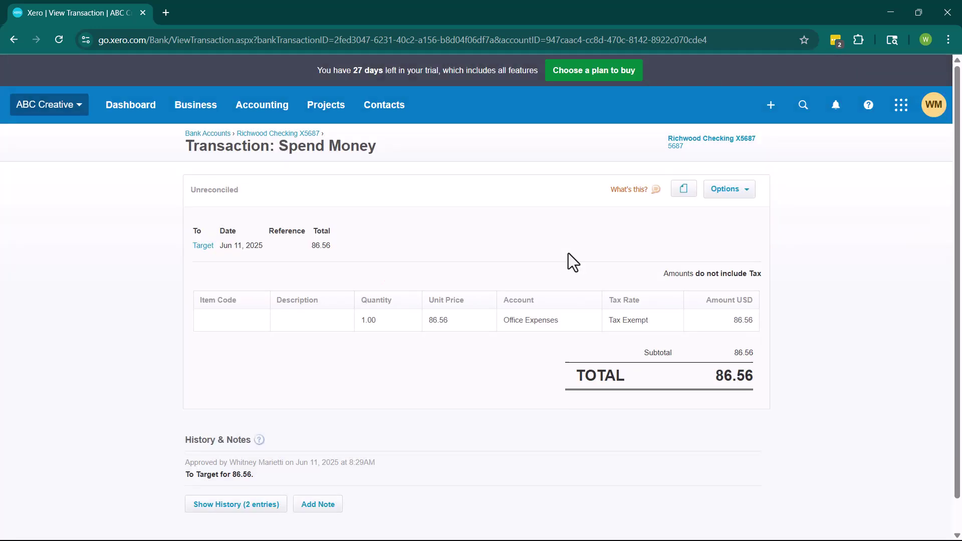
# - Return to Richwood Checking X5687 and begin another Spend Money entry paid from that account
pyautogui.click(253, 133)
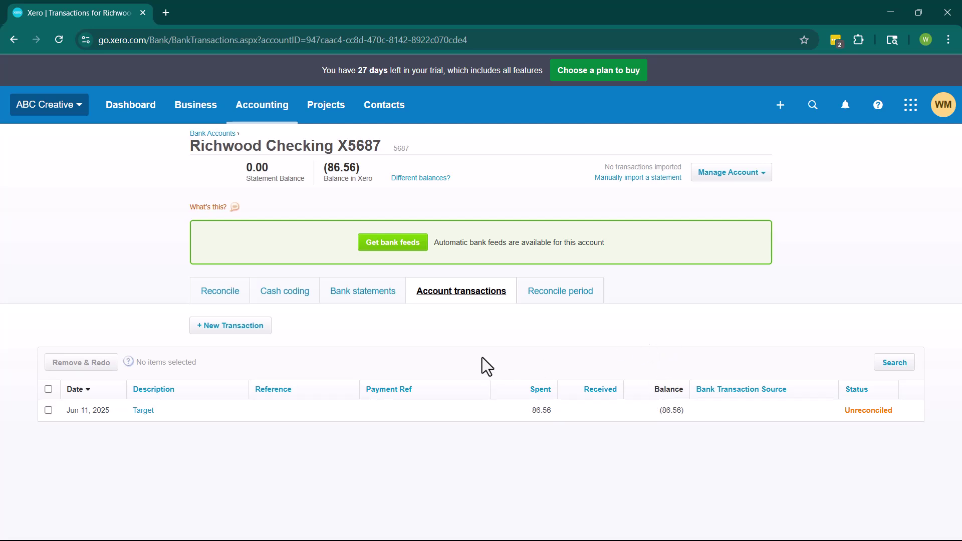
pyautogui.click(781, 105)
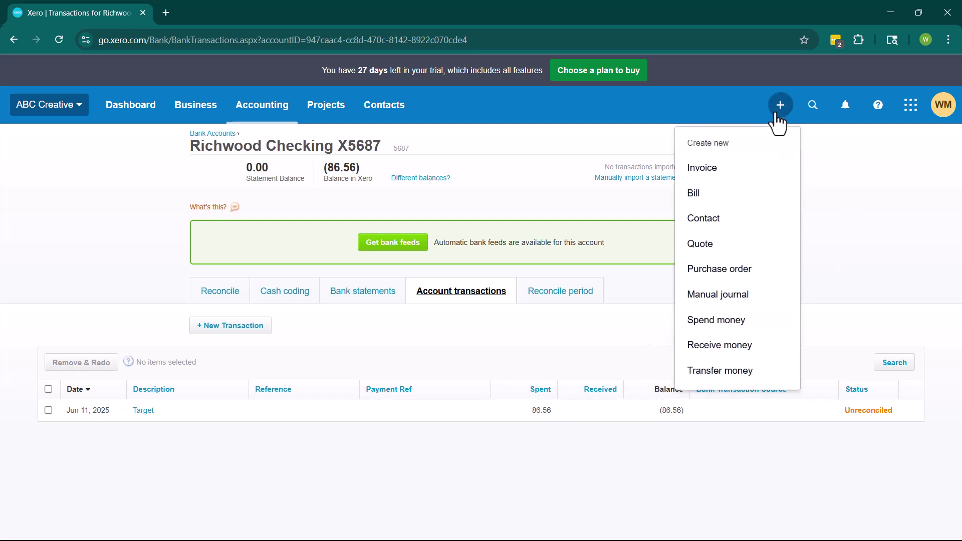
pyautogui.click(728, 320)
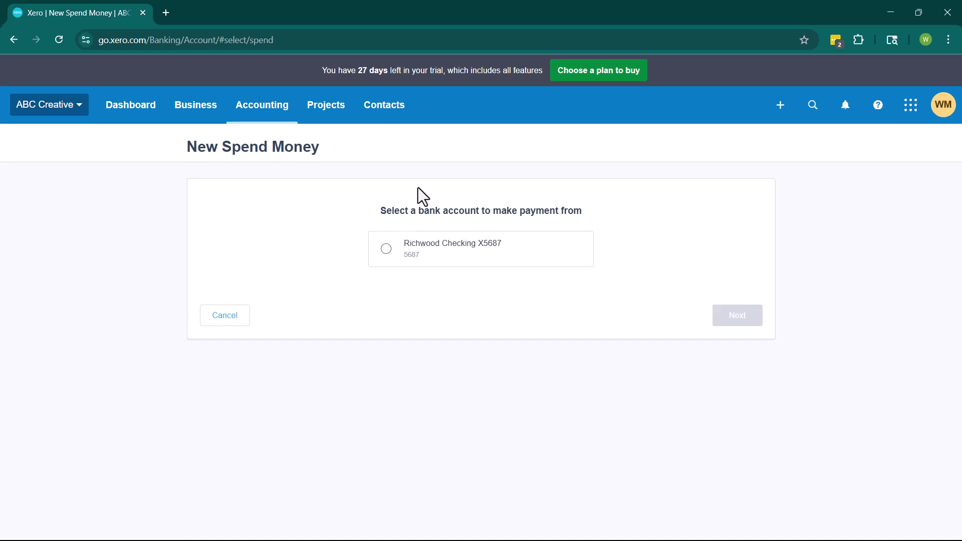
pyautogui.click(386, 249)
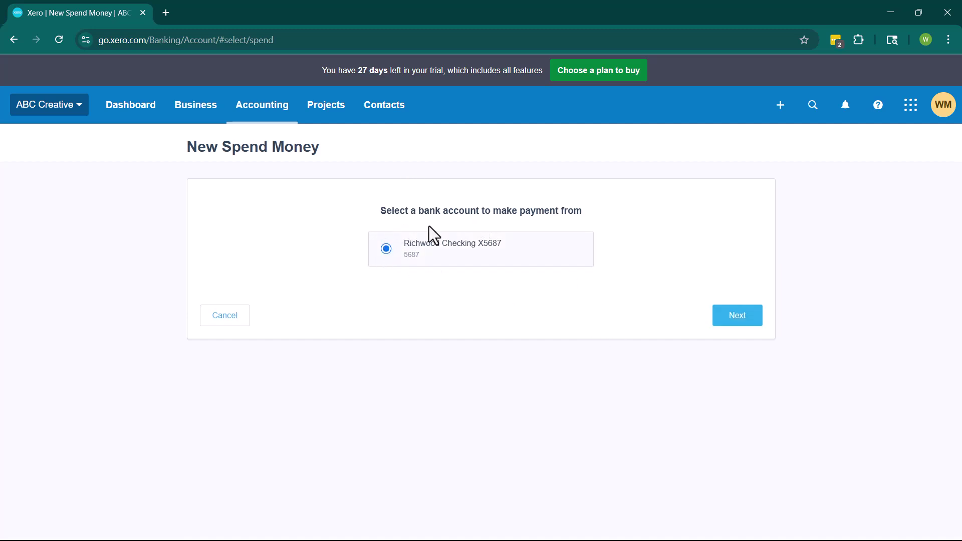
pyautogui.click(724, 315)
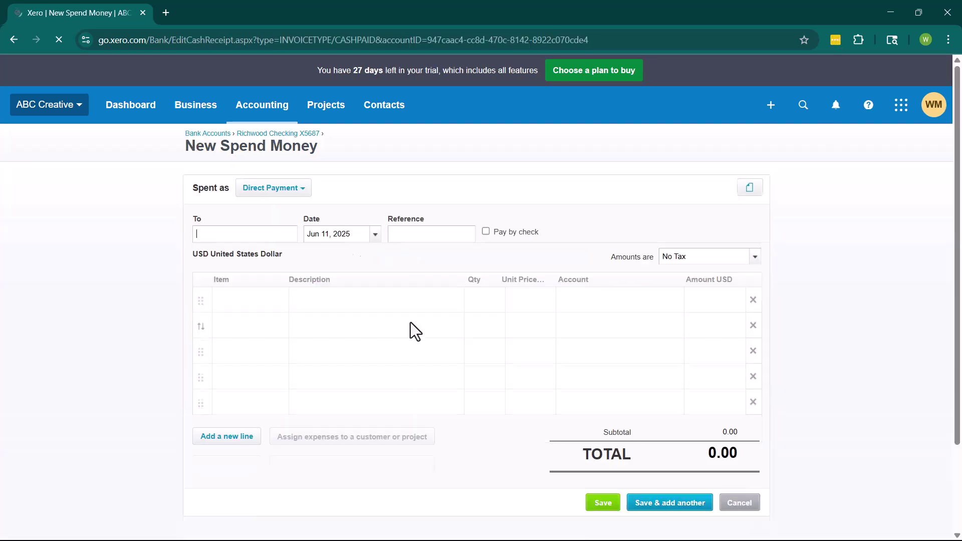
pyautogui.click(272, 188)
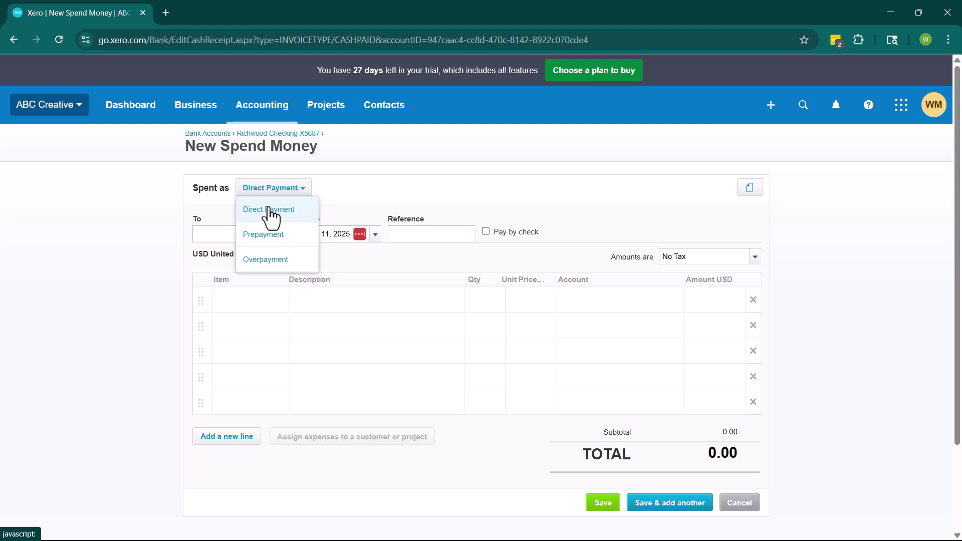
pyautogui.click(397, 190)
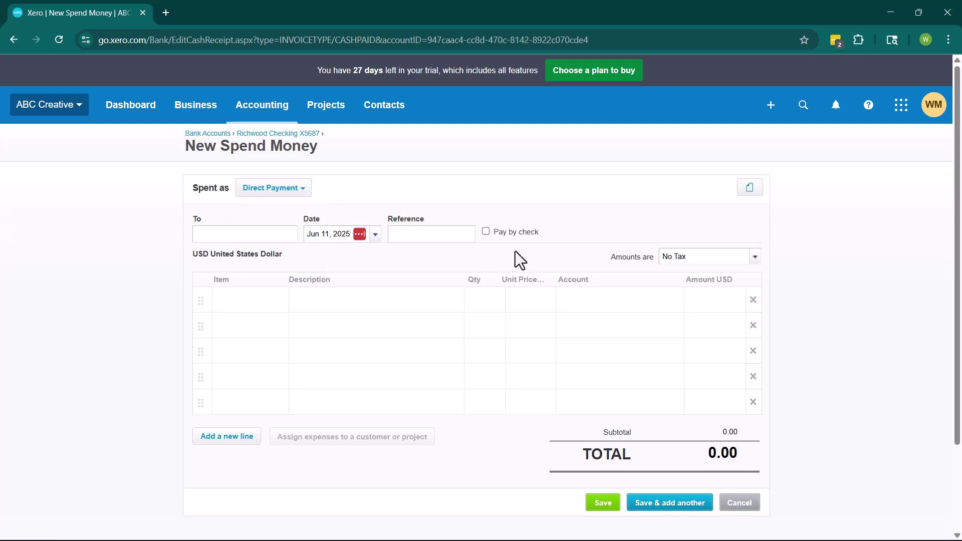